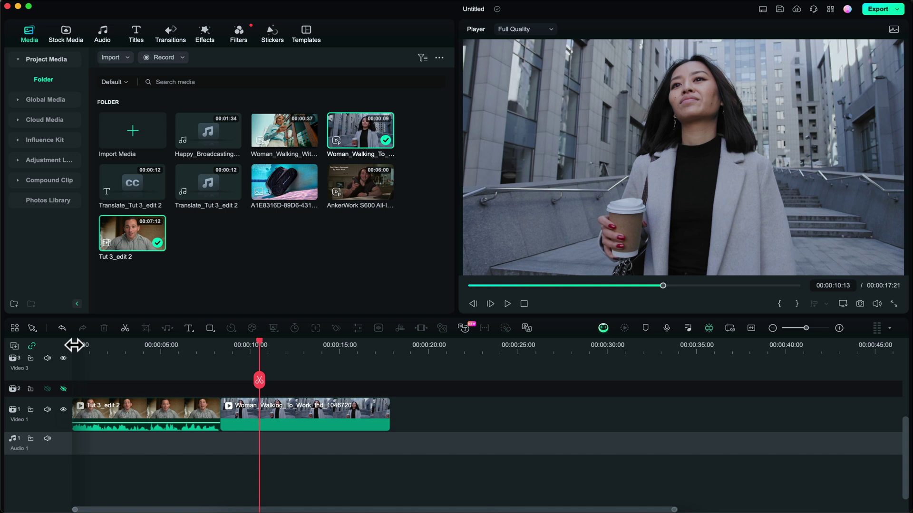
- Play the timeline briefly from the start, then stop it
left_click(73, 345)
key("space")
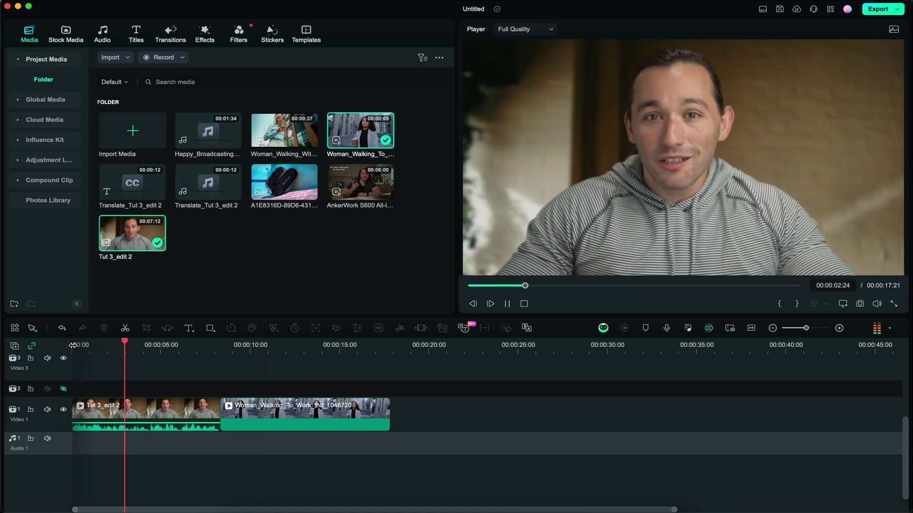
key("space")
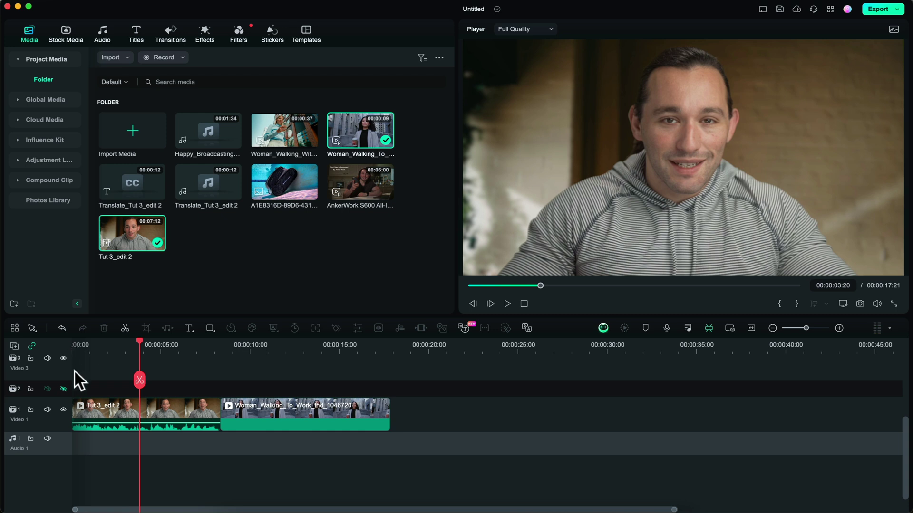
- AI-translate the Tut 3_edit 2 clip's voice and text from English to Russian
left_click(120, 412)
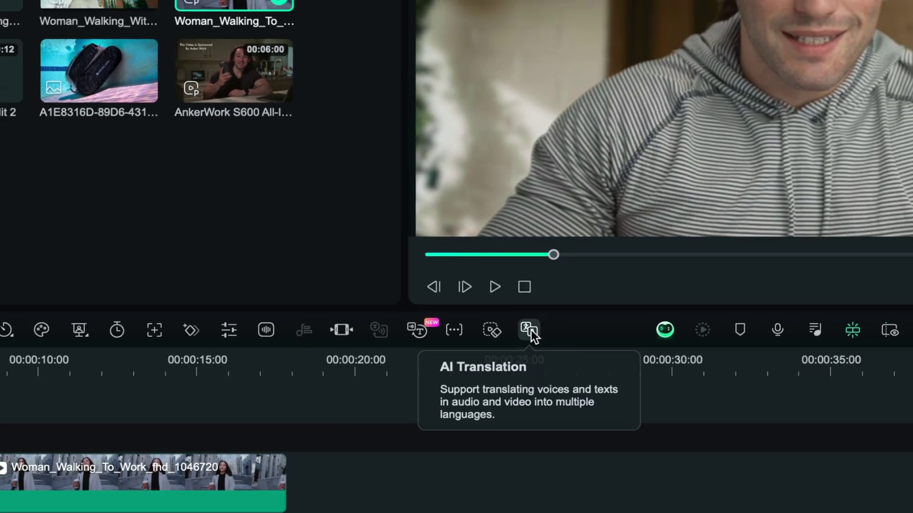
left_click(530, 330)
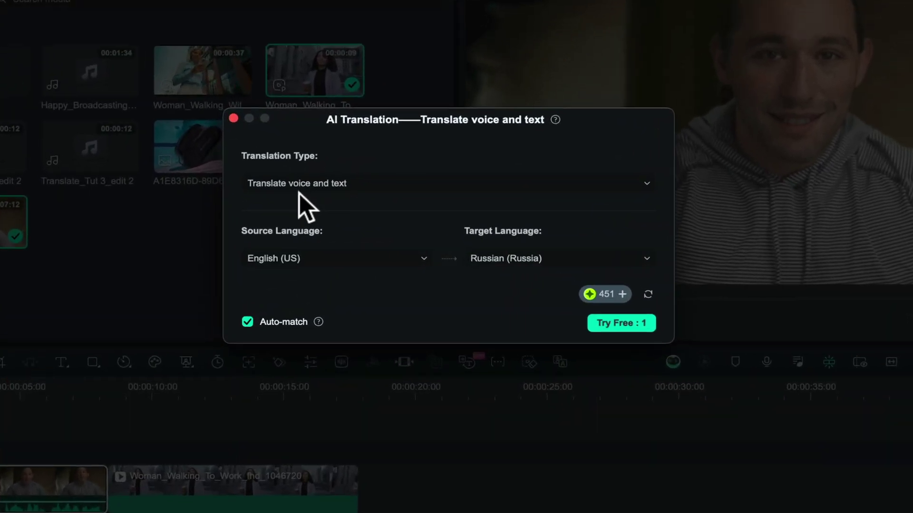
left_click(277, 184)
left_click(283, 204)
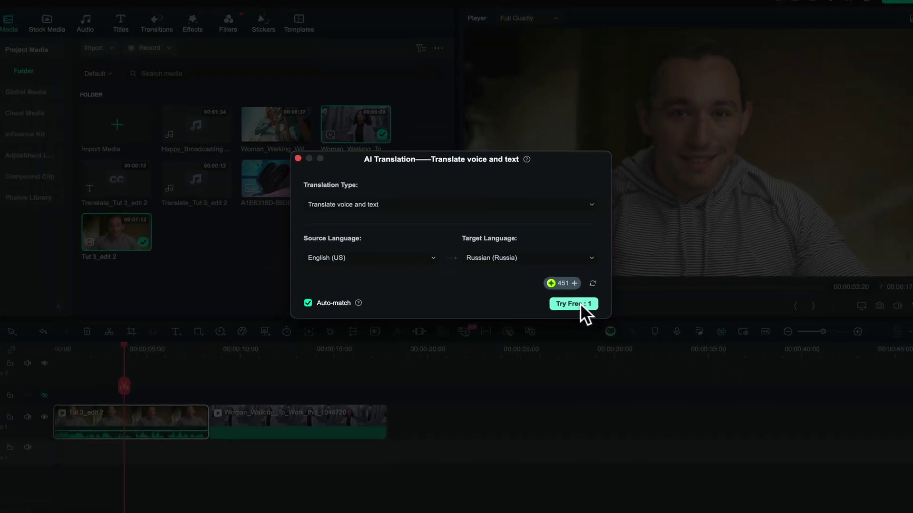
left_click(580, 304)
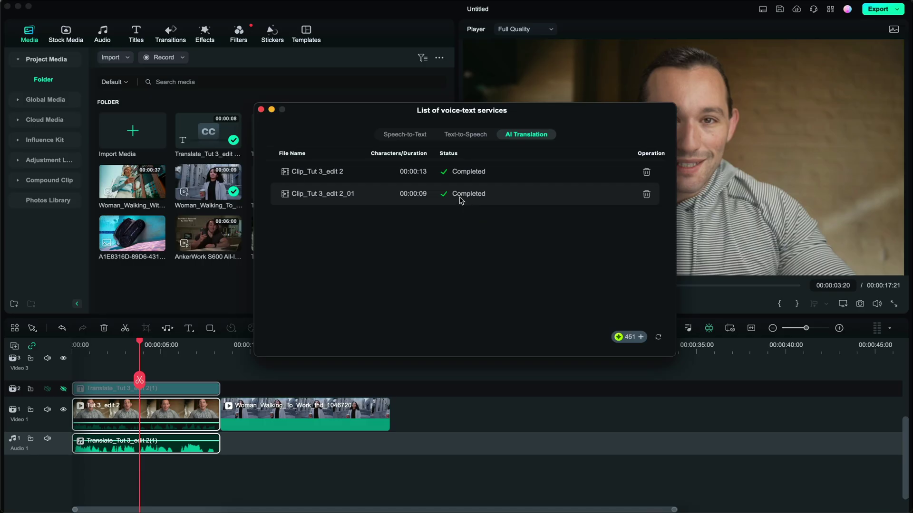
- Close the voice-text services list and play the timeline from about 9 seconds
left_click(261, 110)
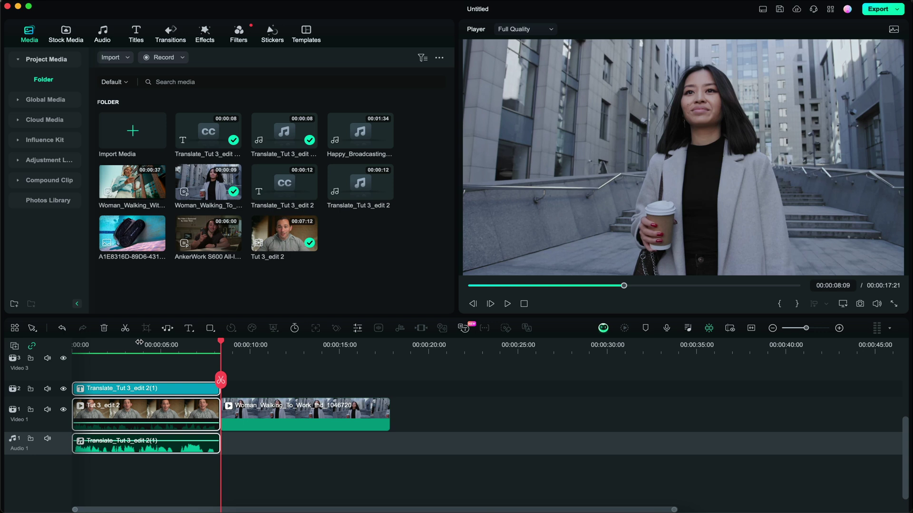
left_click(232, 347)
key("space")
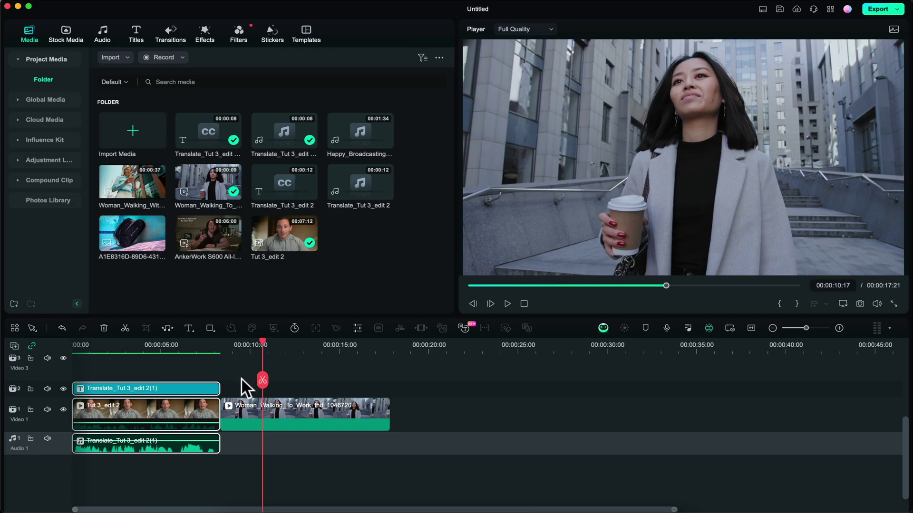
- Turn on Smart Cutout in the Woman_Walking clip's Video > AI Tools settings
double_click(243, 408)
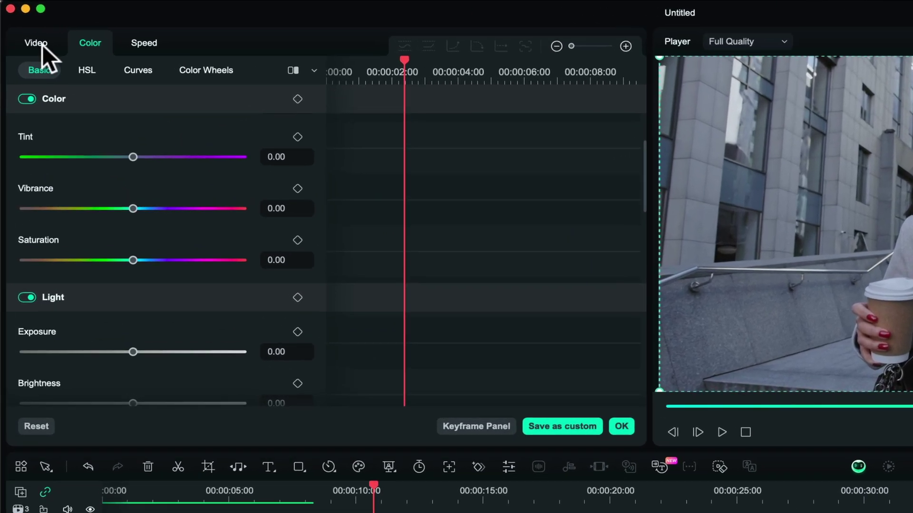
left_click(26, 30)
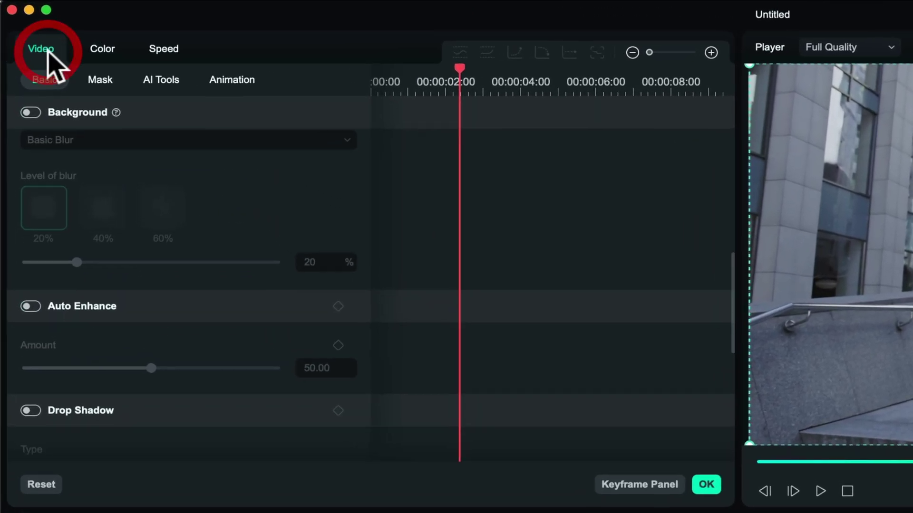
left_click(162, 81)
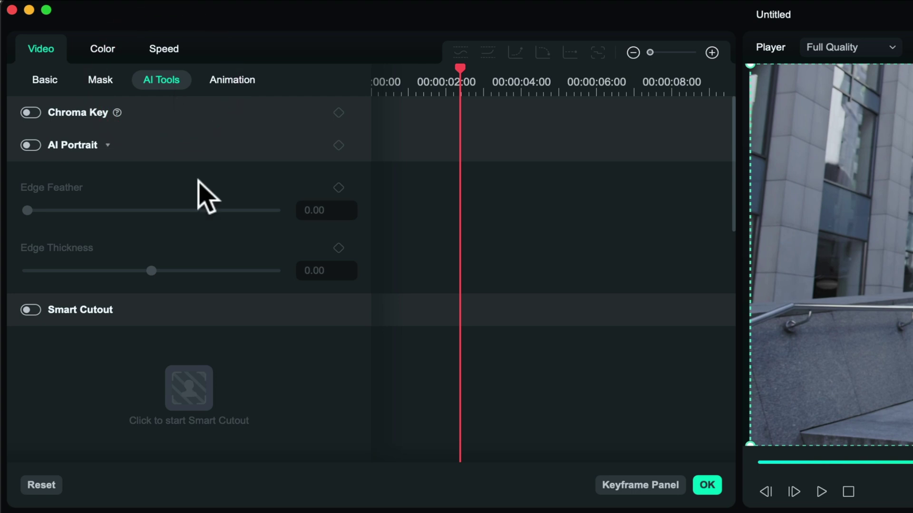
scroll(143, 333, "down", 2)
left_click(31, 263)
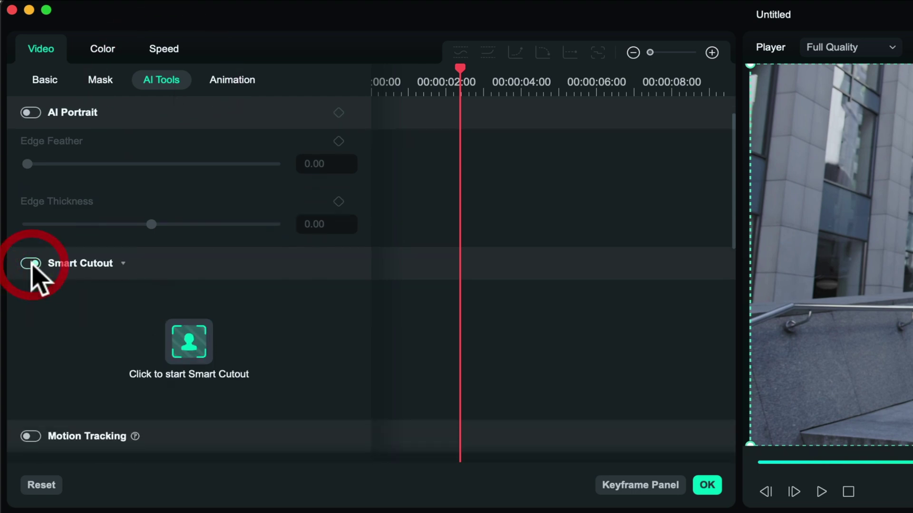
- Brush over the woman from face to torso, track the cutout across the clip, and save it
left_click(189, 337)
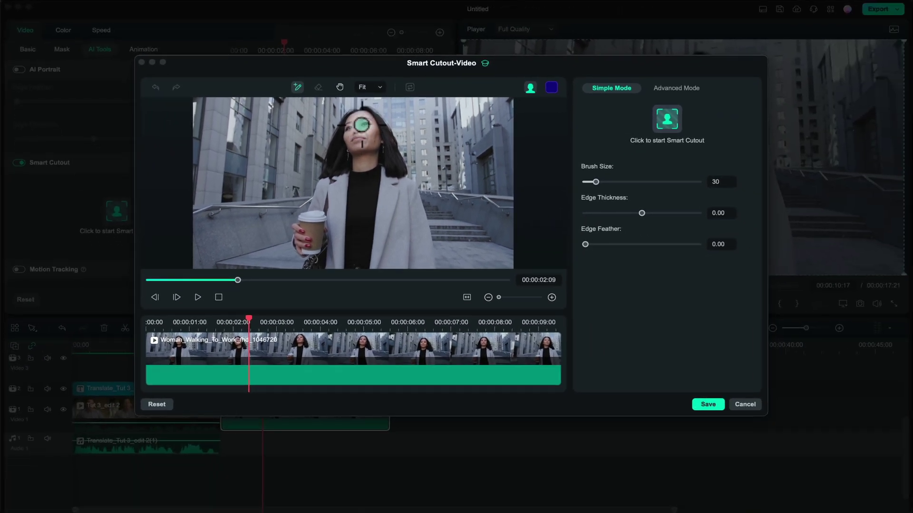
mouse_move(362, 125)
left_mouse_down()
mouse_move(315, 217)
mouse_move(321, 247)
mouse_move(340, 265)
mouse_move(369, 257)
left_mouse_up()
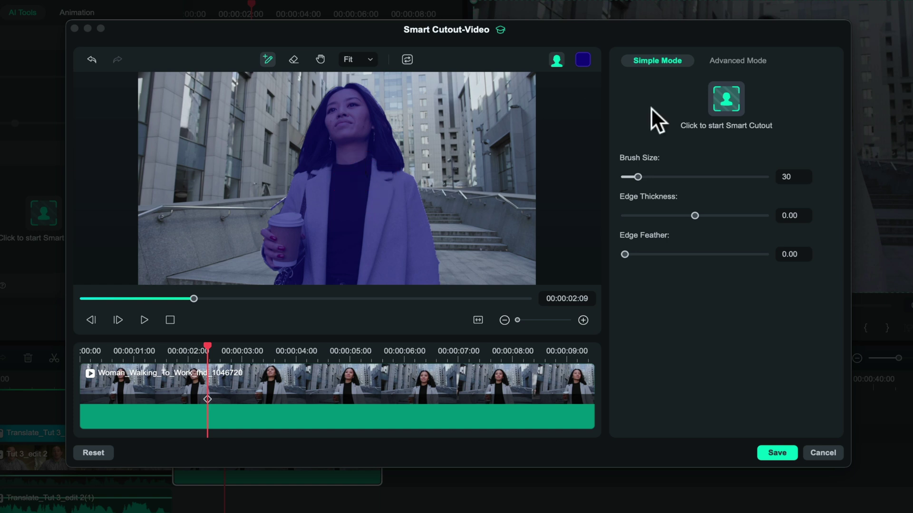
left_click(723, 99)
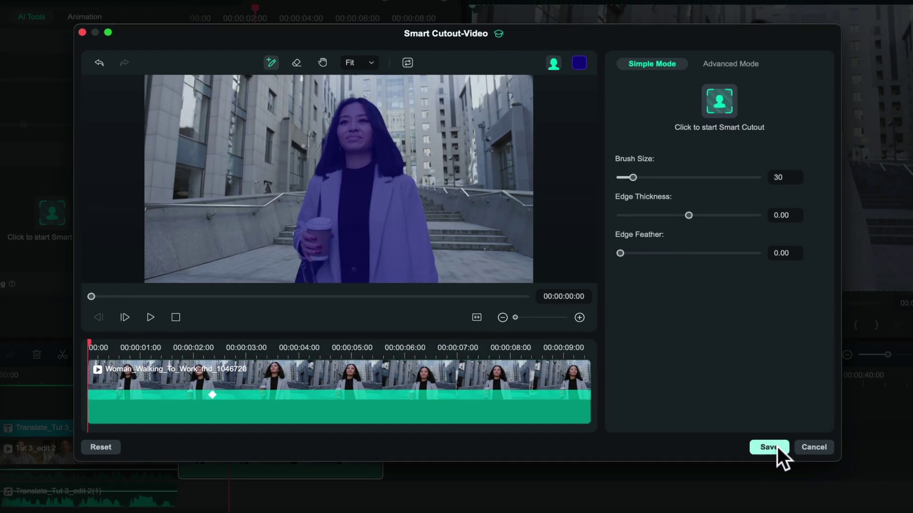
left_click(776, 452)
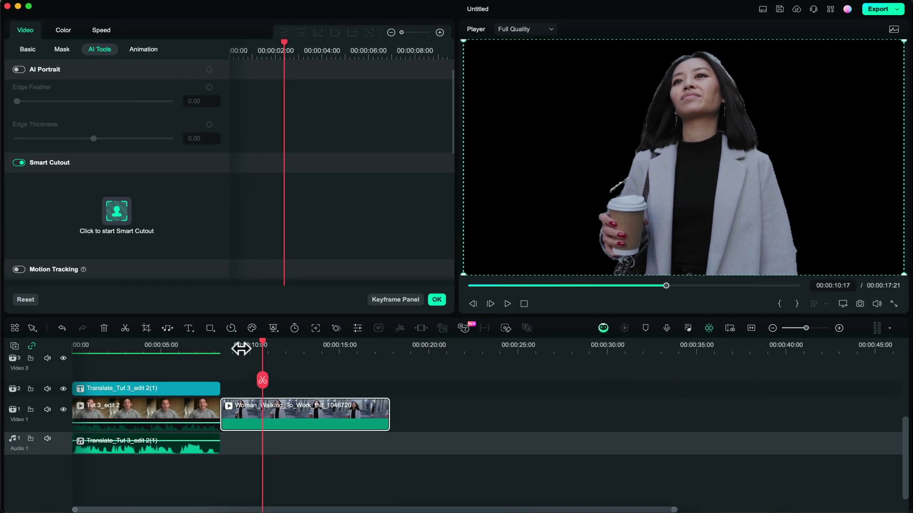
left_click(241, 348)
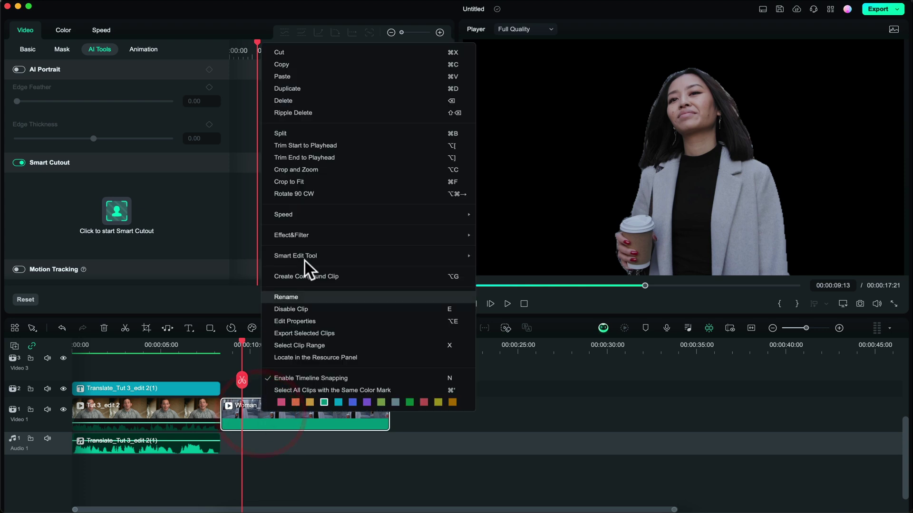
- Duplicate the Woman_Walking clip onto Video 2 and open the lower copy's properties
left_click(320, 89)
left_click_drag(261, 395, 239, 398)
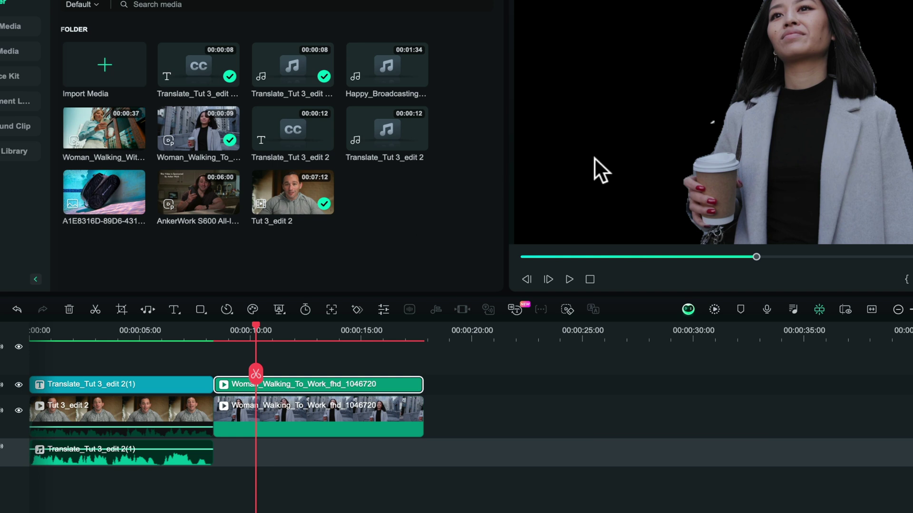
left_click(286, 407)
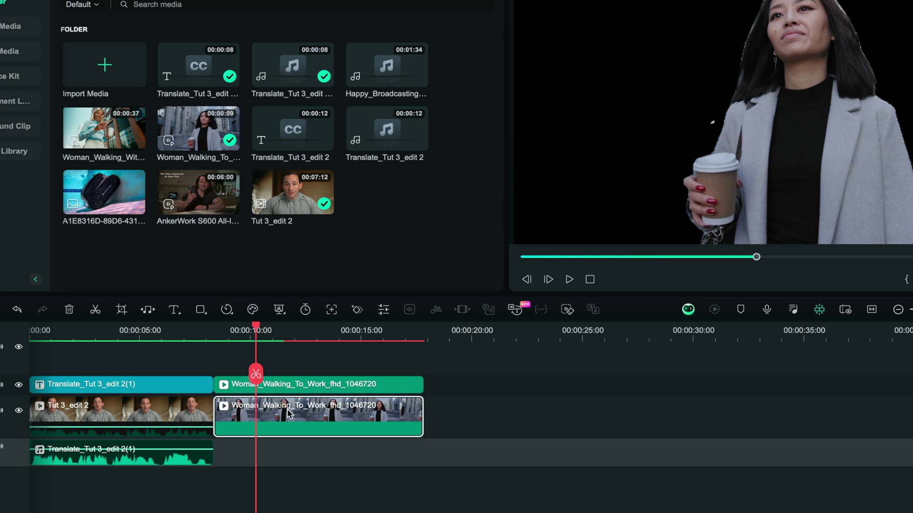
double_click(287, 409)
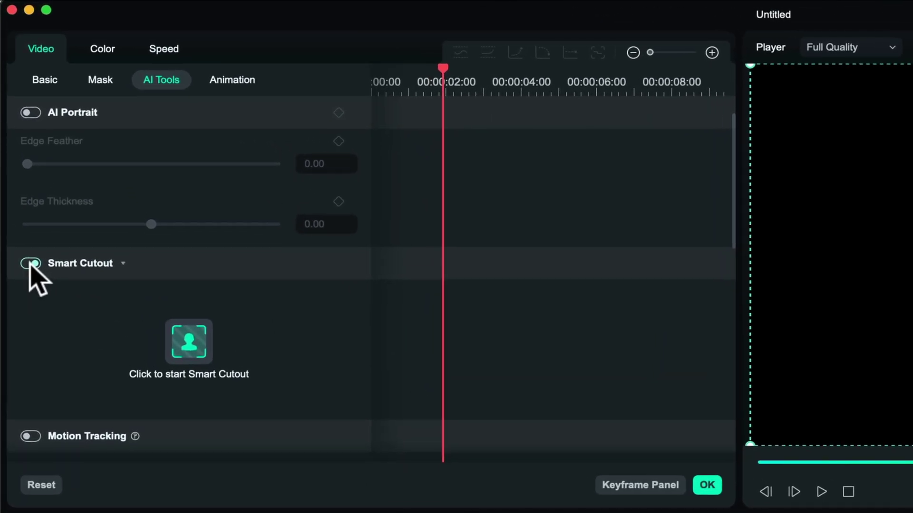
- Turn off Smart Cutout on the lower copy and show its Color settings
left_click(19, 163)
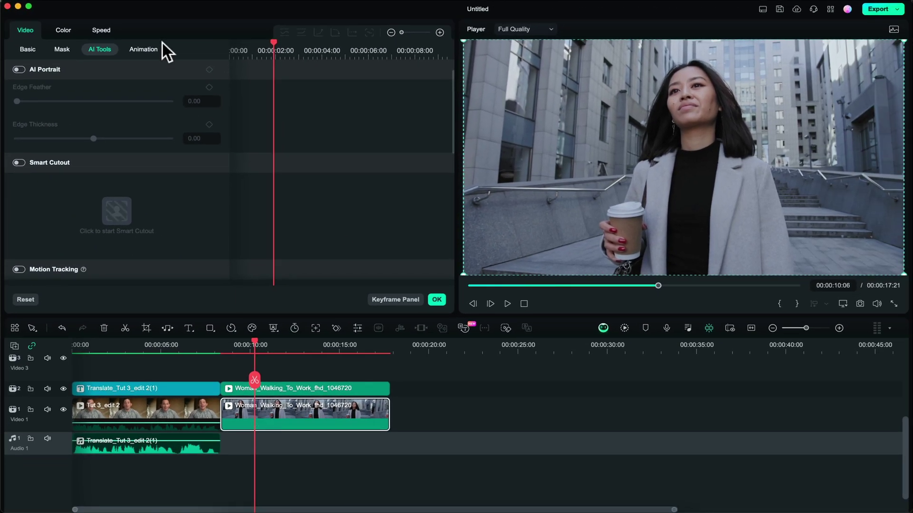
left_click(63, 30)
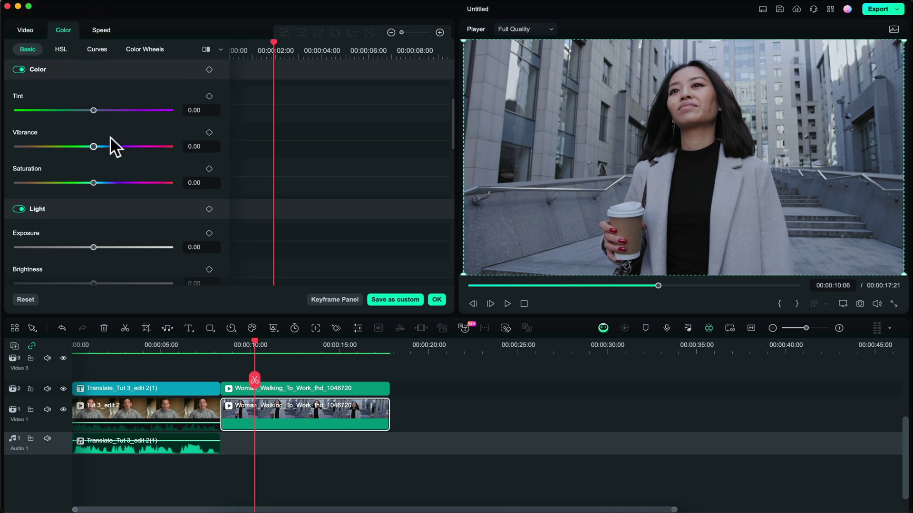
- Set Tint 39, Vibrance 34, Saturation -75 and Exposure -5 on the lower clip
left_click_drag(96, 110, 123, 111)
left_click_drag(94, 147, 120, 146)
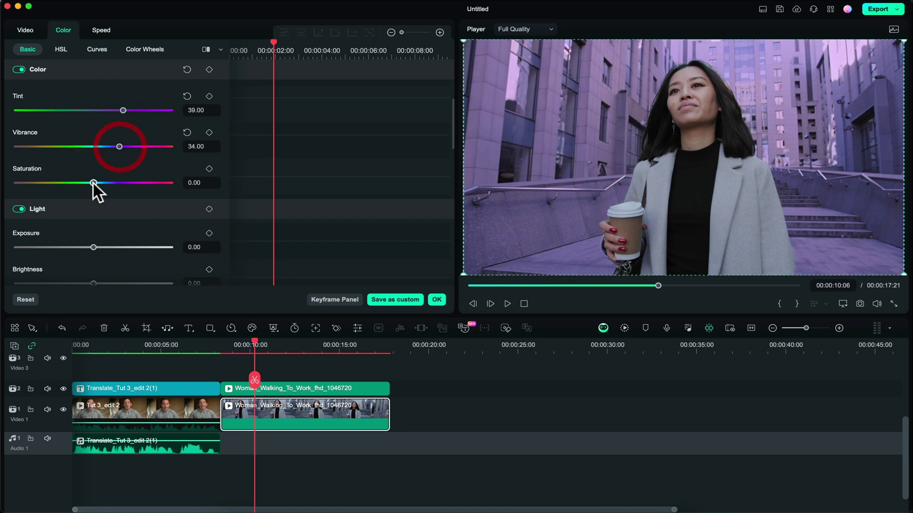
left_click_drag(94, 184, 35, 180)
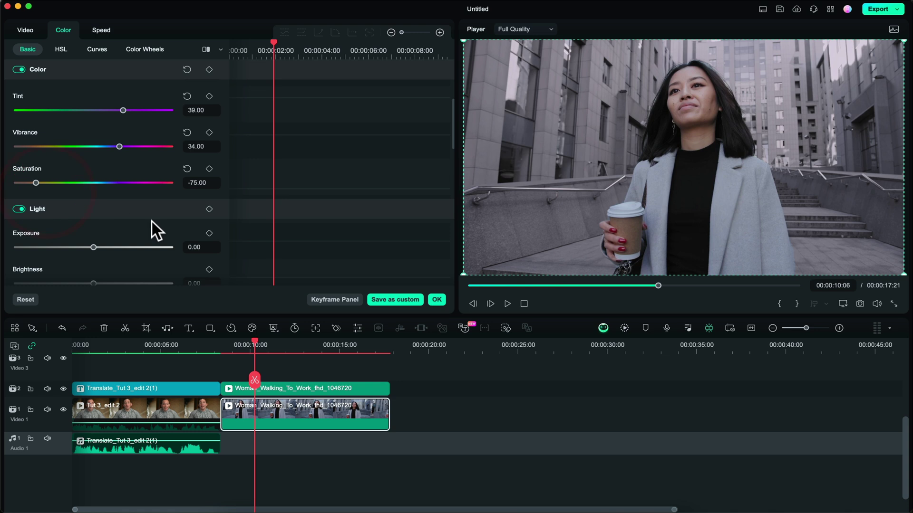
mouse_move(94, 247)
left_mouse_down()
mouse_move(72, 246)
mouse_move(89, 247)
left_mouse_up()
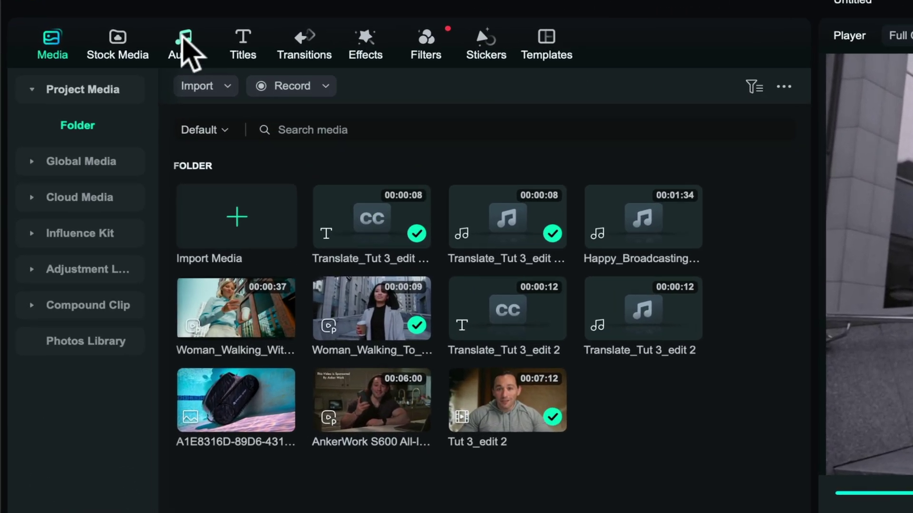
- Switch to the AI Music generator and check its tempo and duration settings
left_click(182, 39)
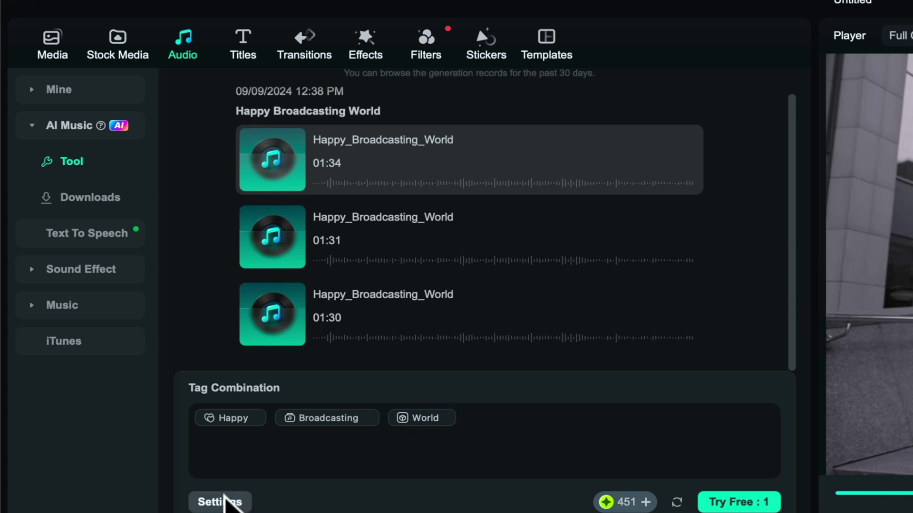
left_click(221, 502)
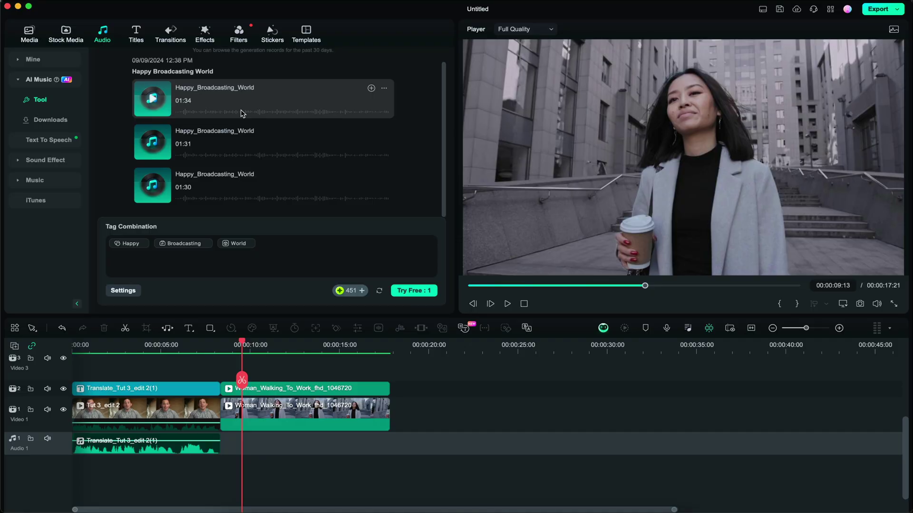
- Preview the first Happy_Broadcasting_World track, skipping ahead and adjusting the volume
left_click(151, 97)
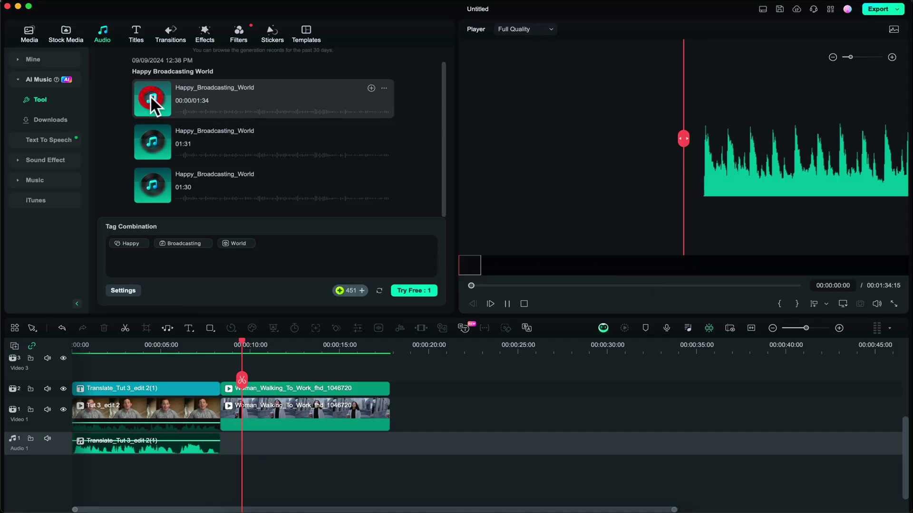
key("XF86AudioRaiseVolume")
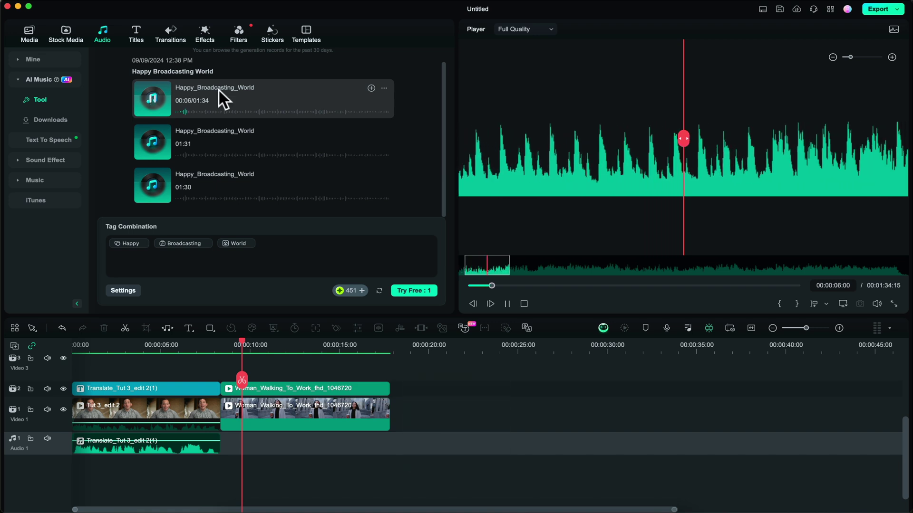
left_click(230, 112)
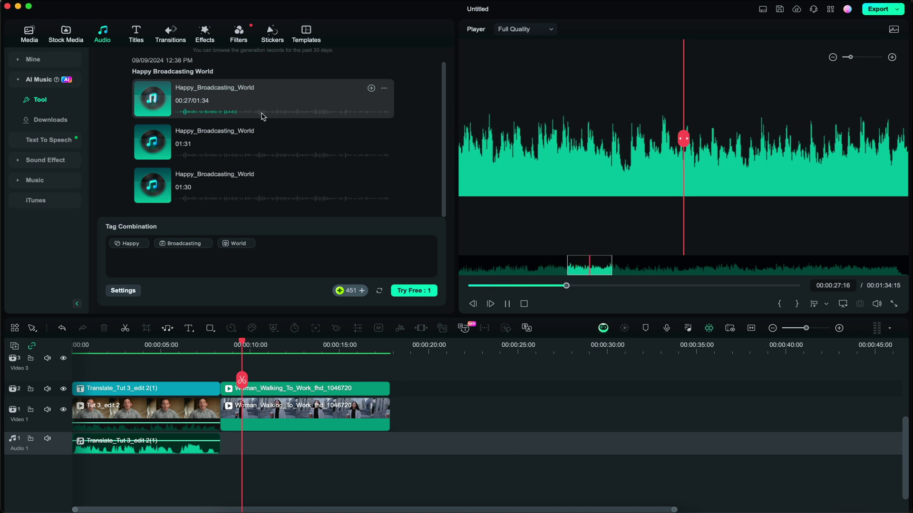
key("XF86AudioLowerVolume")
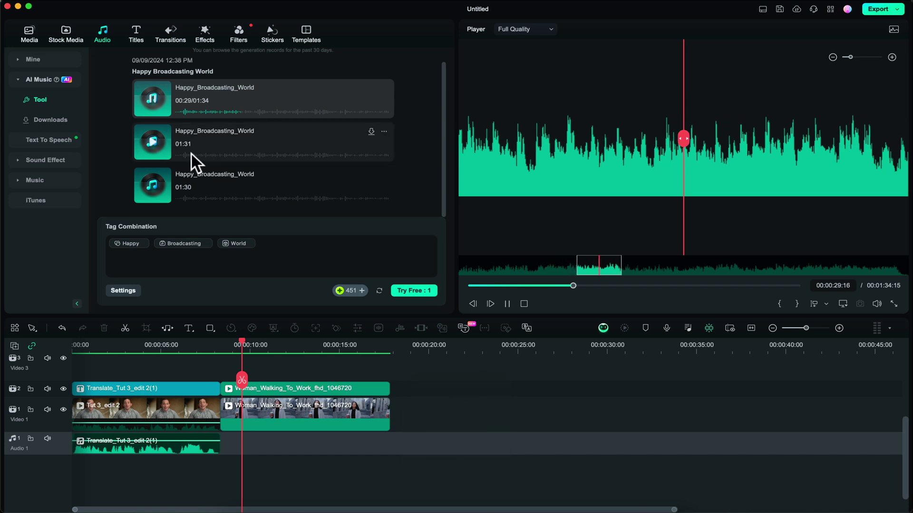
- Audition the second and third generated tracks, jumping ahead through each
left_click(151, 140)
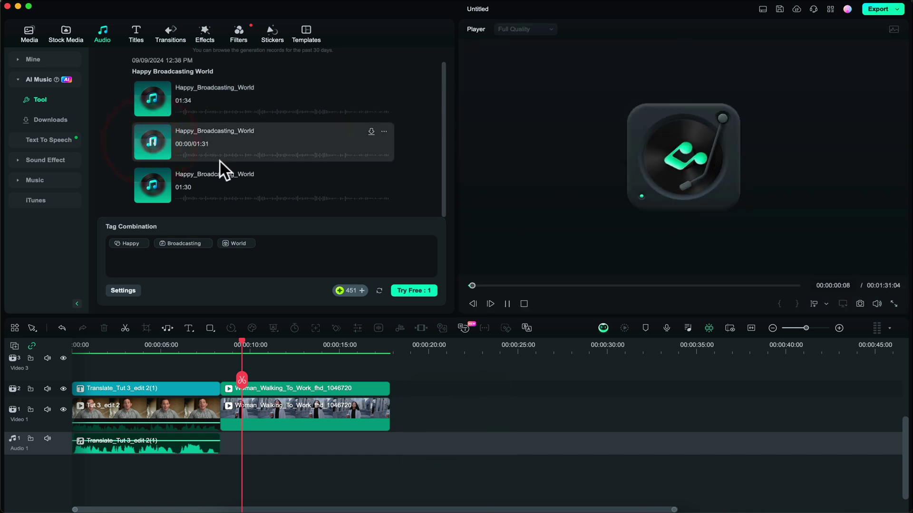
left_click(190, 155)
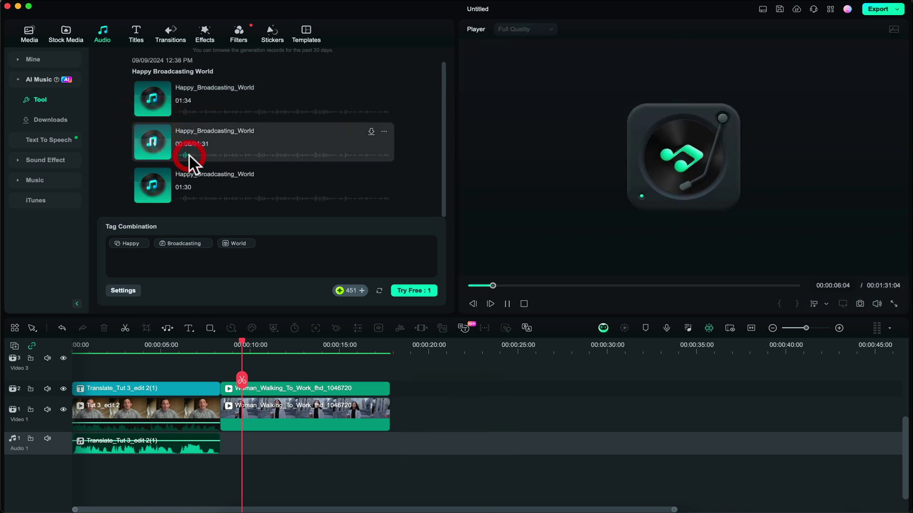
left_click(222, 156)
left_click(155, 182)
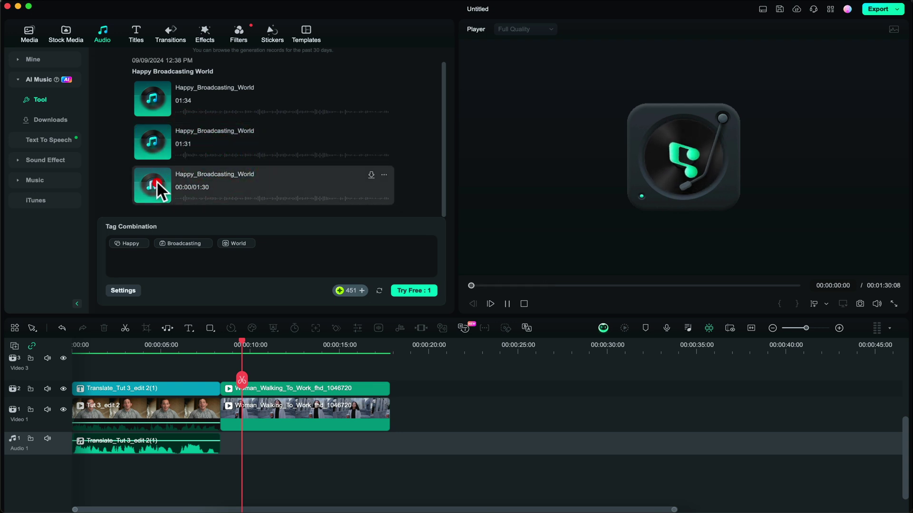
left_click(212, 200)
left_click(238, 199)
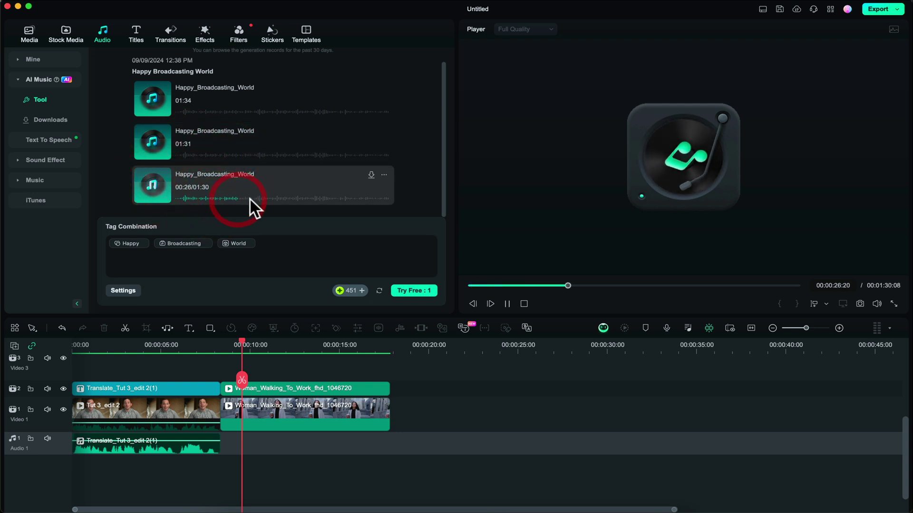
left_click(255, 200)
- Stop the third track, then briefly replay and pause the 01:34 first track
left_click(153, 186)
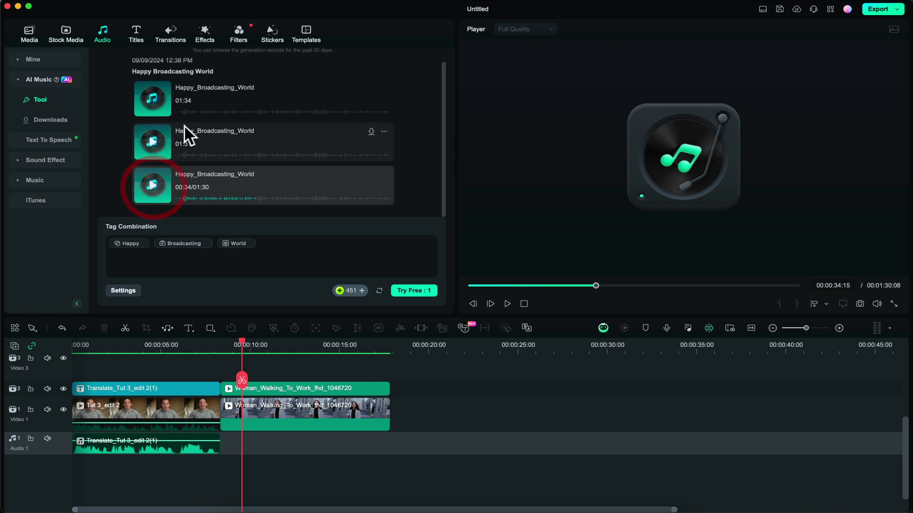
left_click(193, 99)
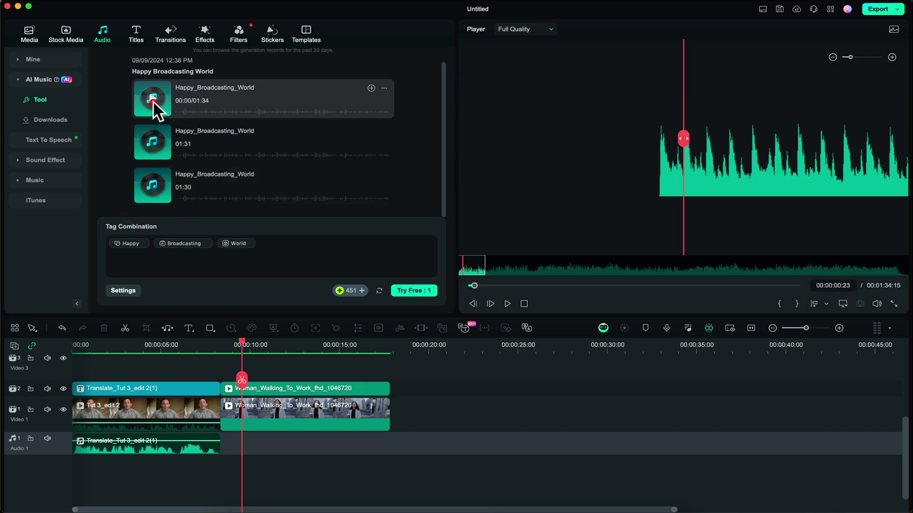
left_click(153, 101)
- Place the 01:34 track on Audio 1 under the walking-woman clip and play from there
left_click_drag(150, 86, 248, 444)
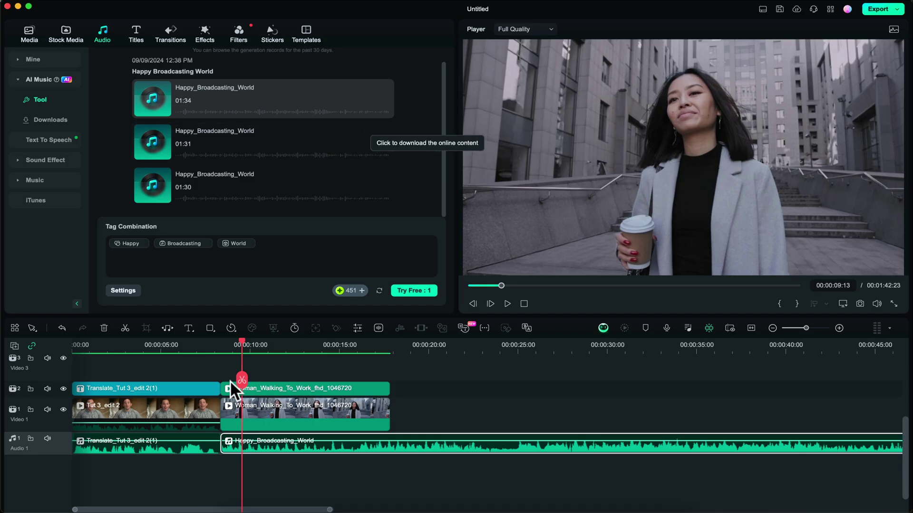
left_click(221, 344)
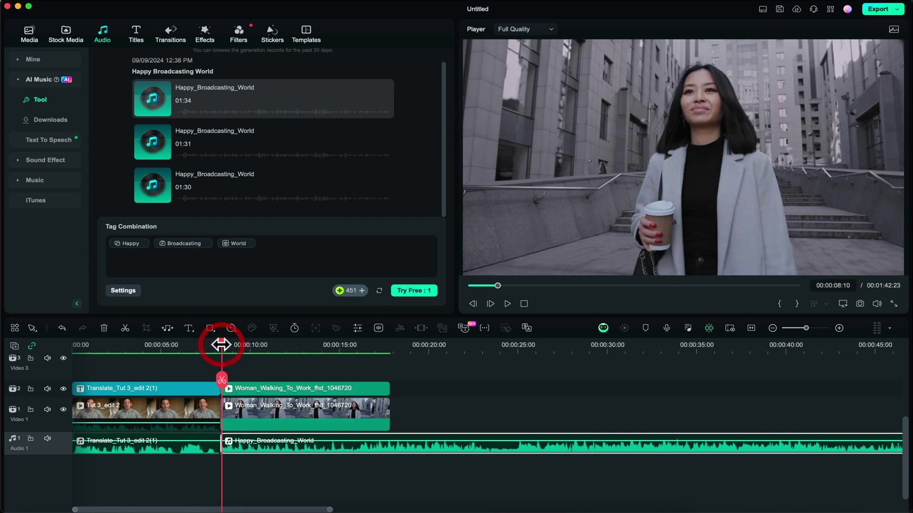
key("space")
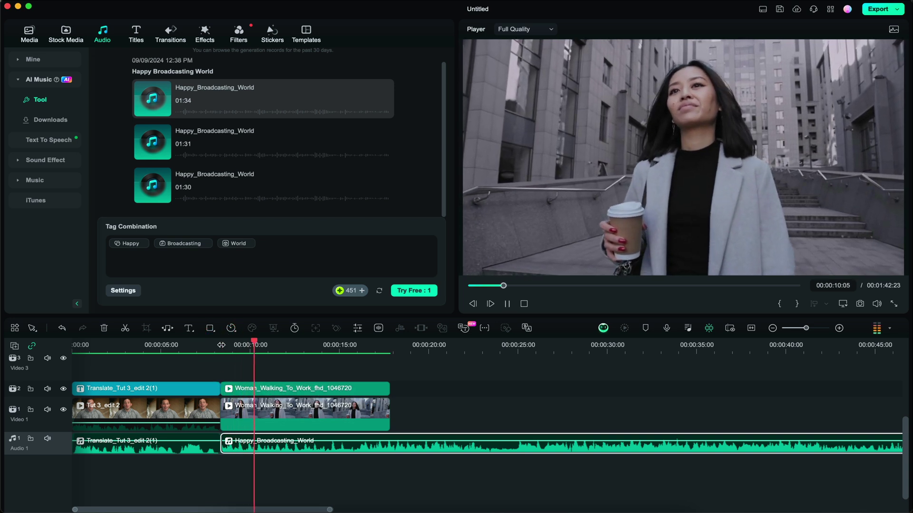